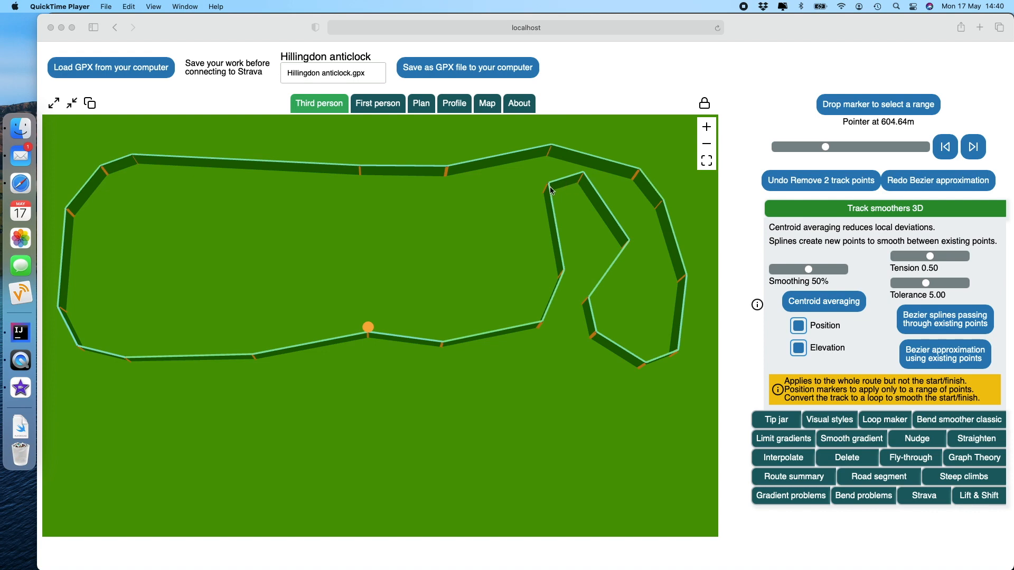
Step: Place the track pointer on the sharp corner where the inner loop starts, after checking the neighbouring track point
left_click(583, 177)
left_click(583, 176)
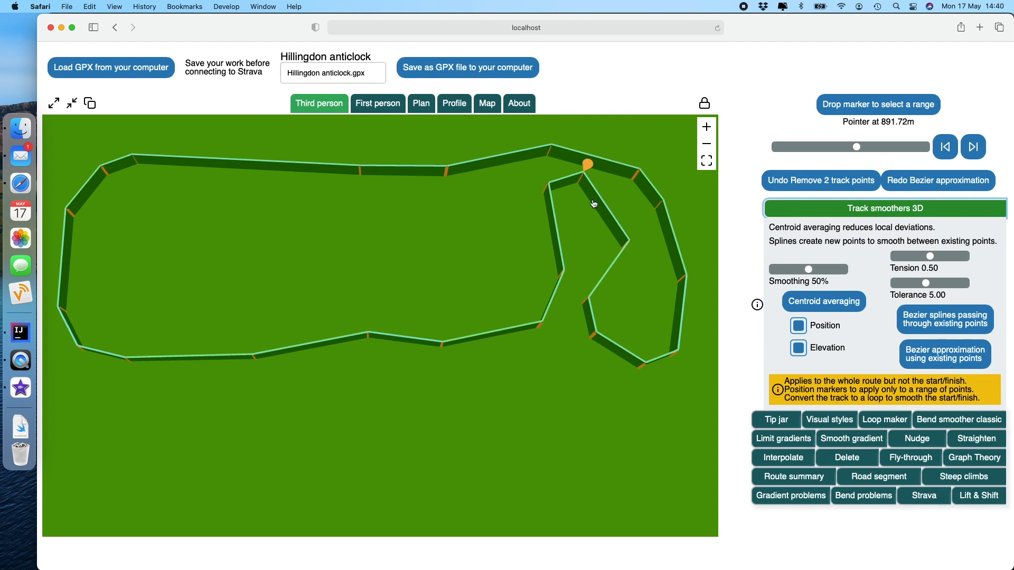
left_click(551, 186)
Step: Try Centroid averaging on the whole route at 50% and at 100% smoothing, undoing each result
left_click(833, 302)
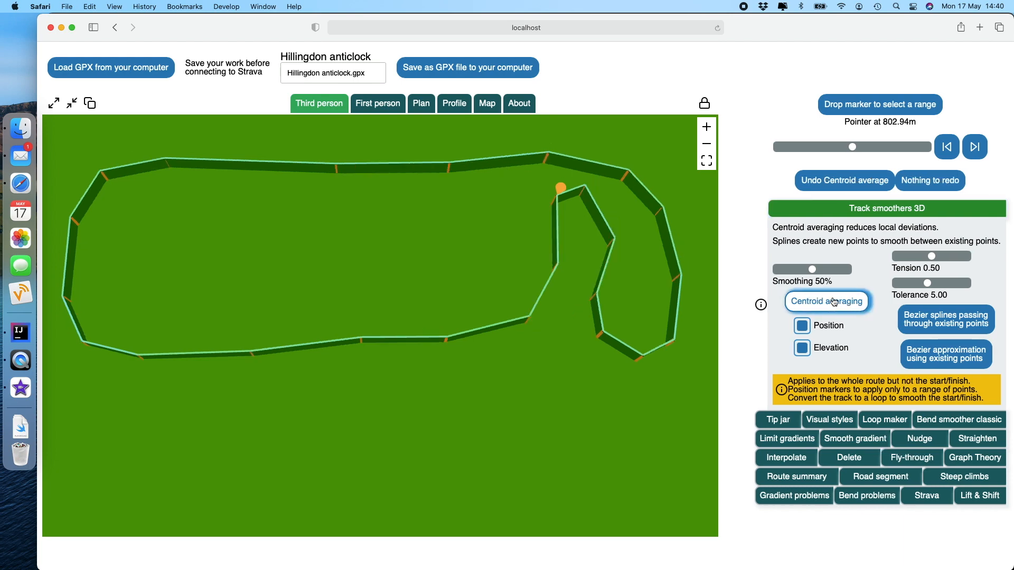
left_click(830, 183)
left_click_drag(812, 269, 849, 269)
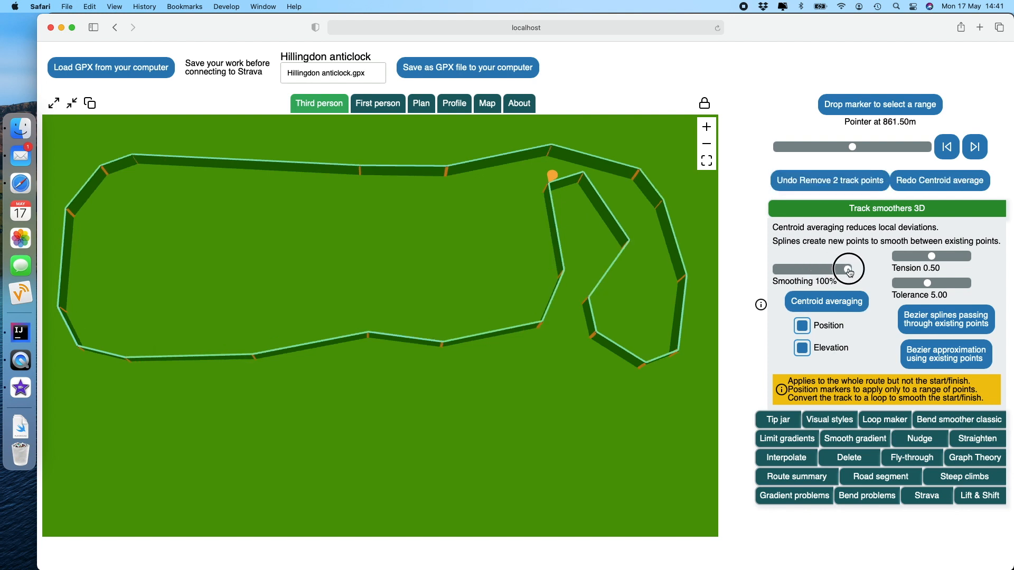
left_click(836, 301)
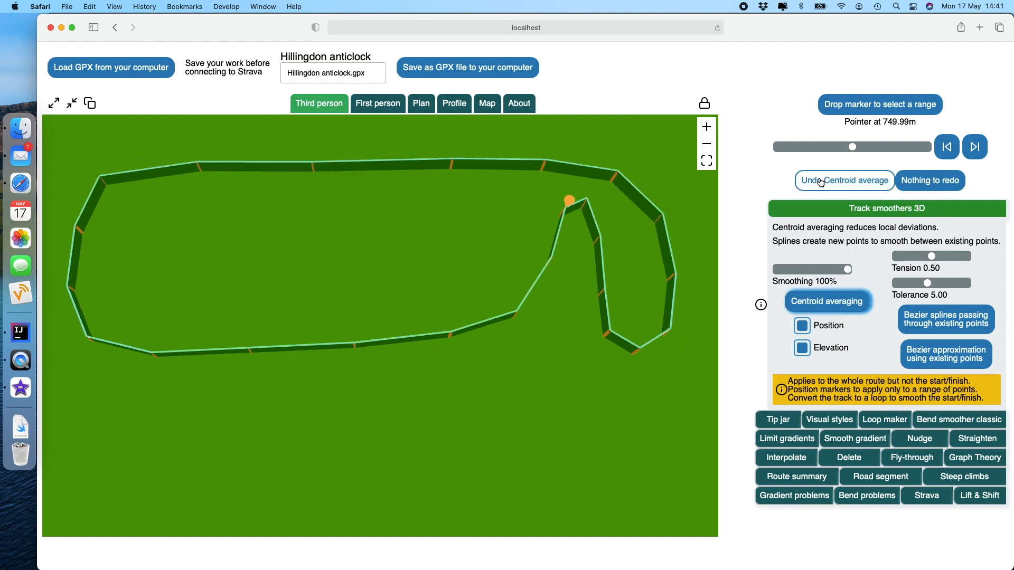
left_click(829, 180)
Step: Try Centroid averaging on the whole route at 2% smoothing and undo it
left_click_drag(845, 269, 778, 276)
left_click(821, 304)
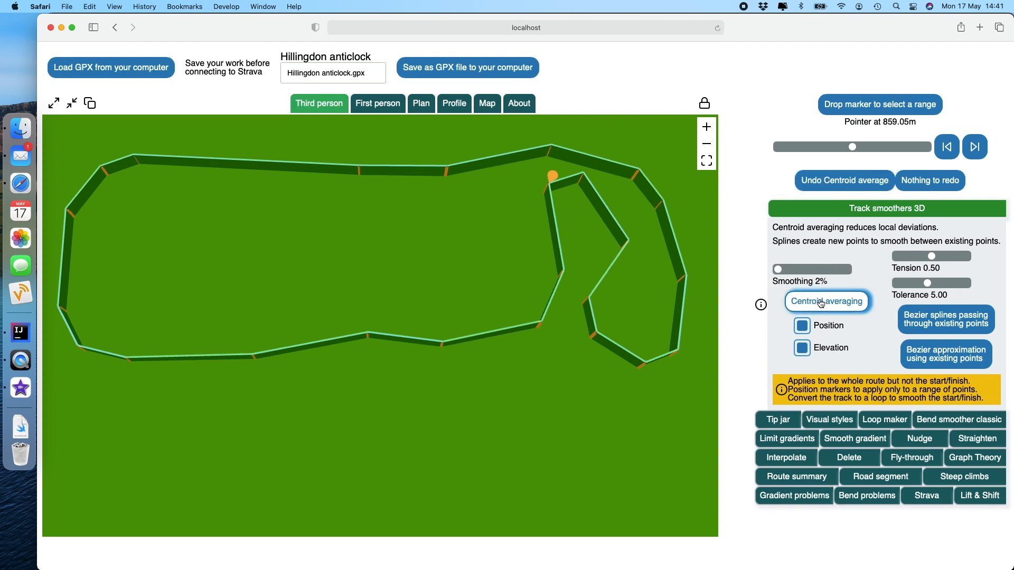
left_click(830, 185)
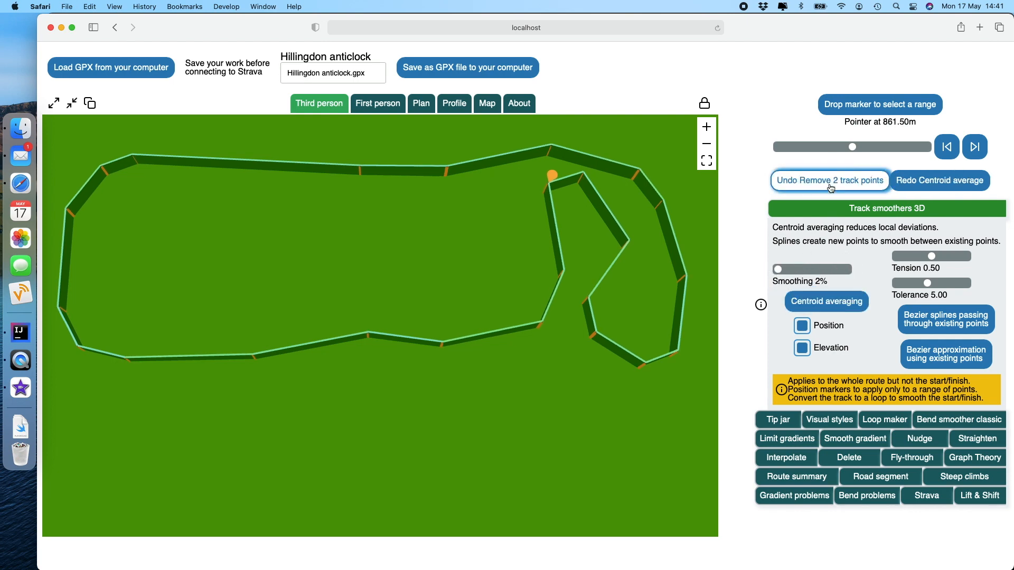
Step: Set the smoothing to 100% and apply Centroid averaging to the whole route eight times in a row
left_click_drag(778, 269, 848, 270)
left_click(830, 300)
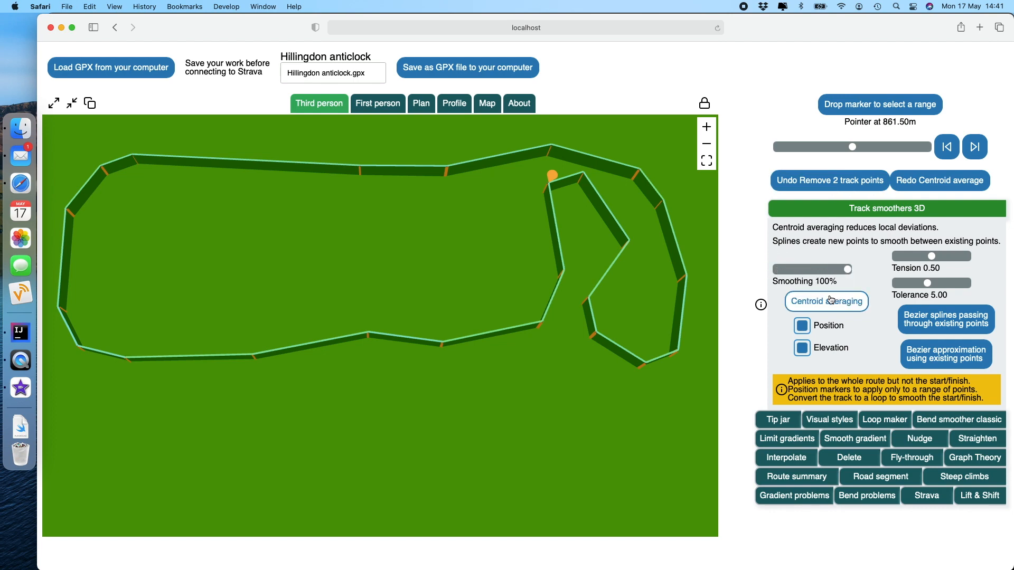
left_click(830, 300)
left_click(830, 300)
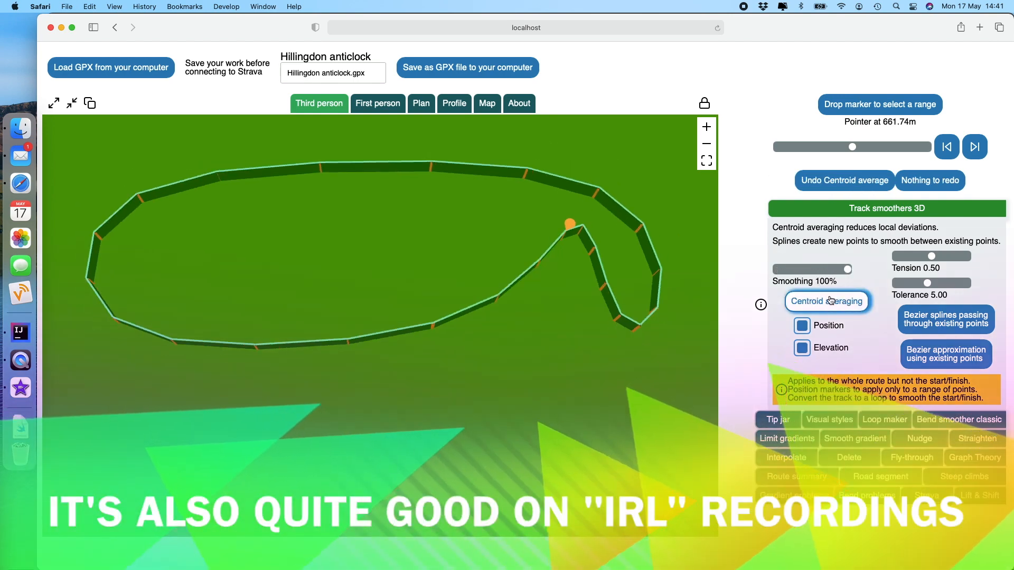
left_click(831, 300)
left_click(831, 300)
left_click(831, 300)
left_click(831, 300)
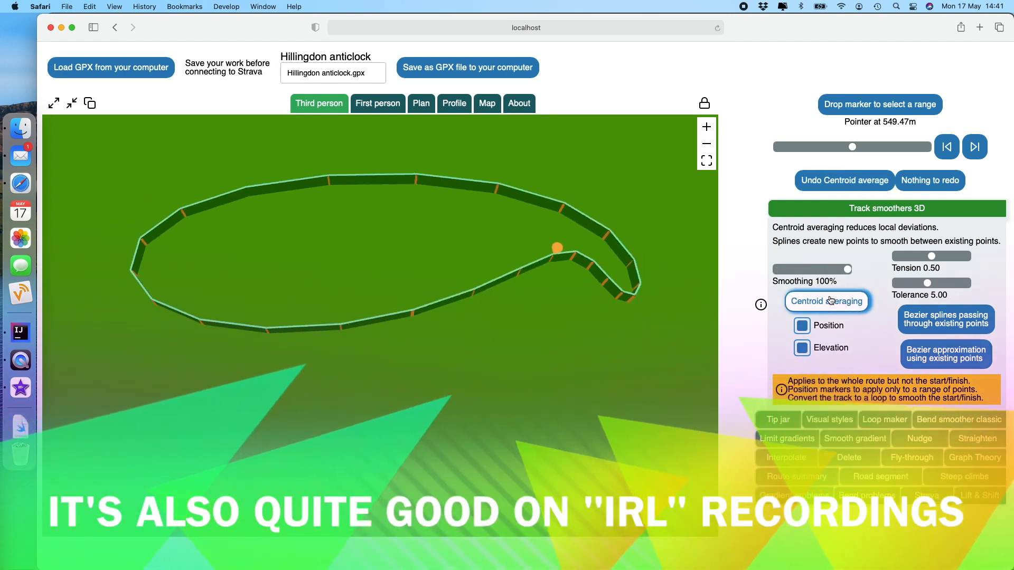
left_click(831, 300)
Step: Undo all eight Centroid averaging passes on the Hillingdon route
left_click(837, 180)
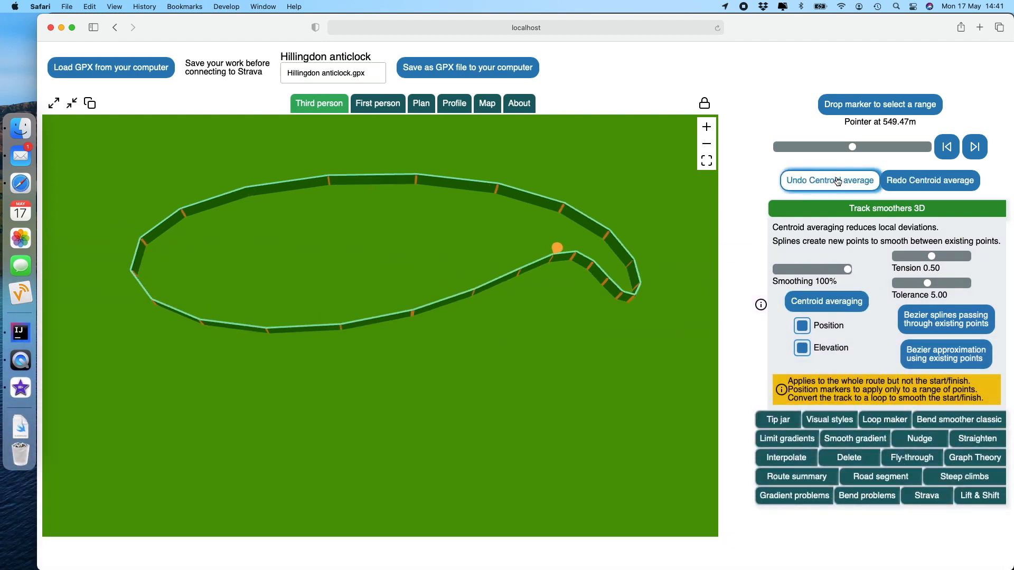
left_click(837, 180)
left_click(837, 180)
left_click(837, 181)
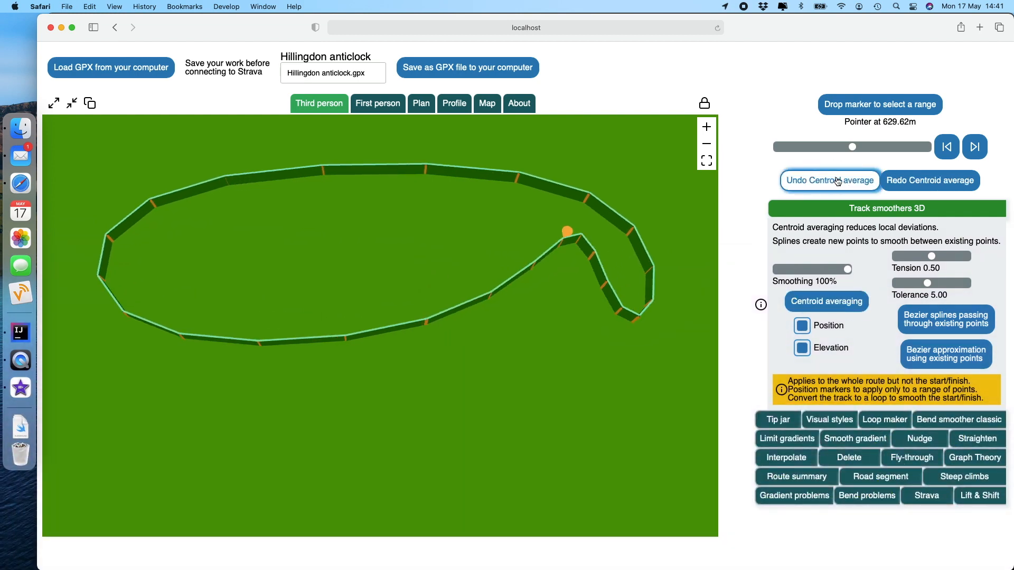
left_click(837, 180)
left_click(837, 180)
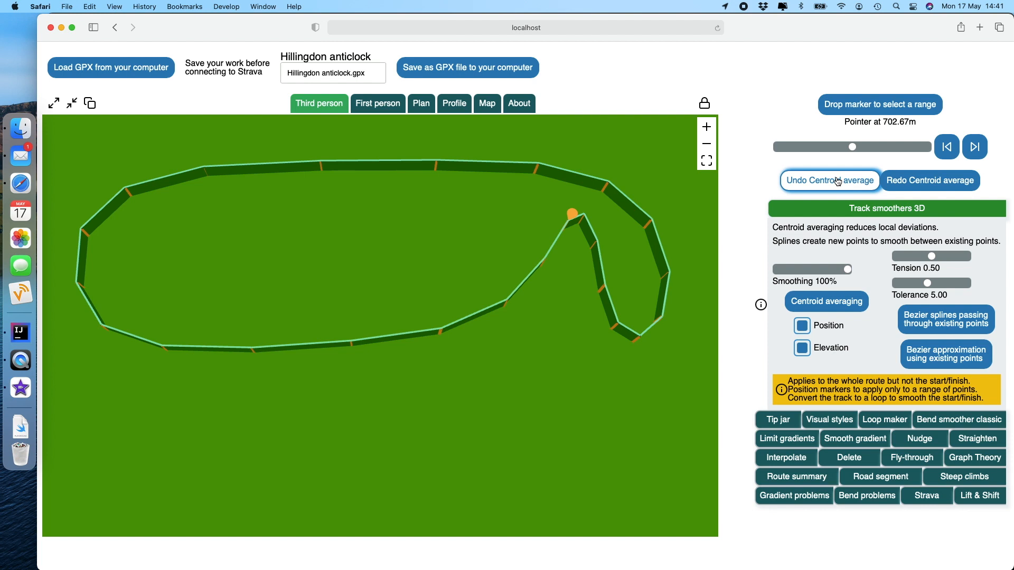
left_click(837, 181)
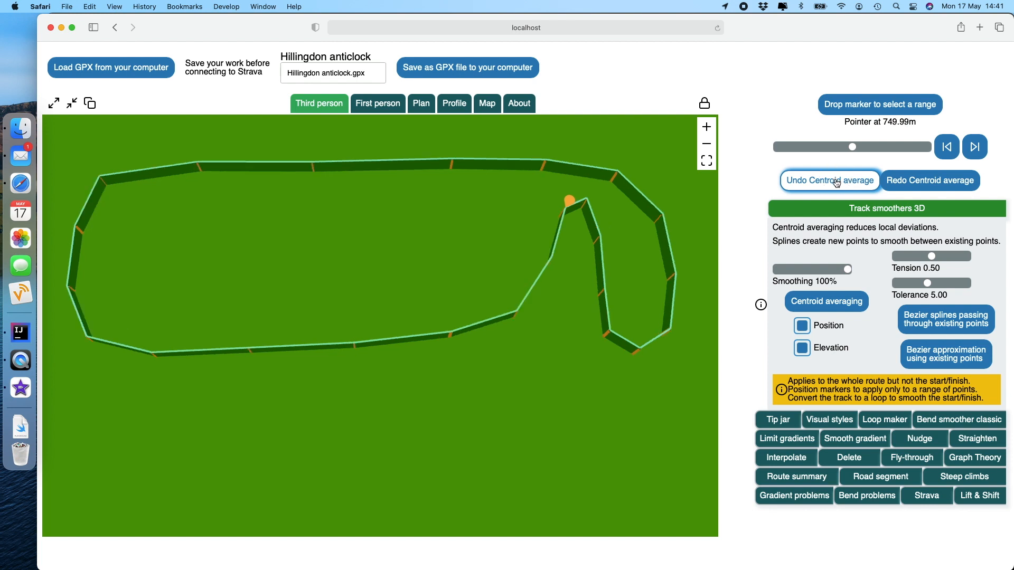
left_click(837, 181)
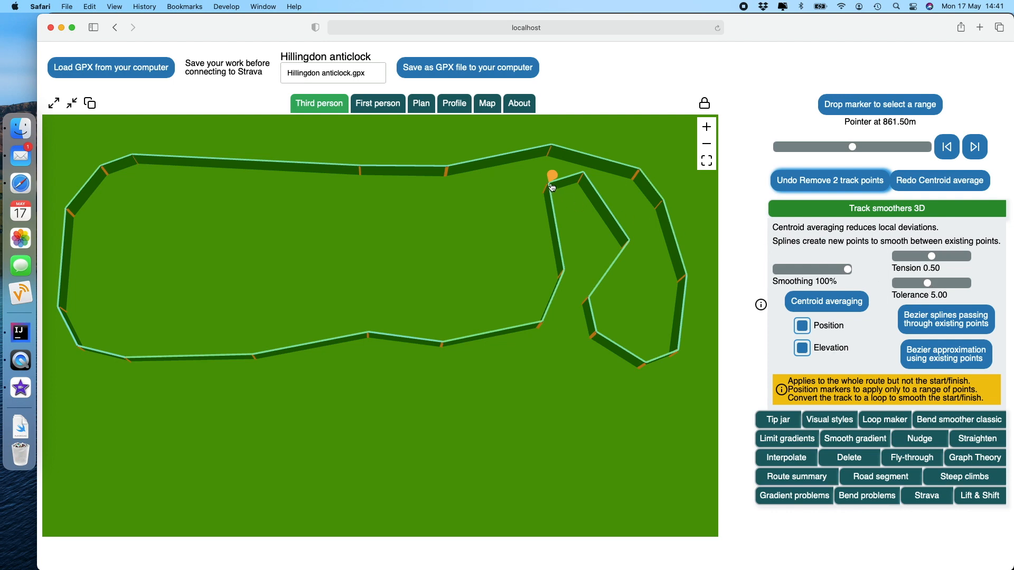
Step: Try Bezier splines passing through the existing points at tolerance 5.00 and at 1.00, undoing each result
left_click(945, 320)
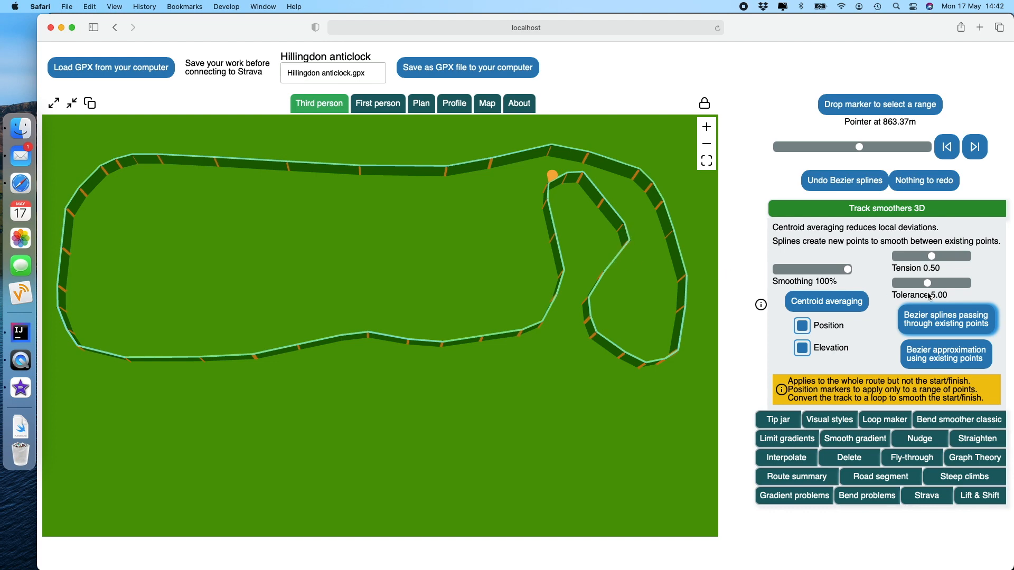
left_click(850, 181)
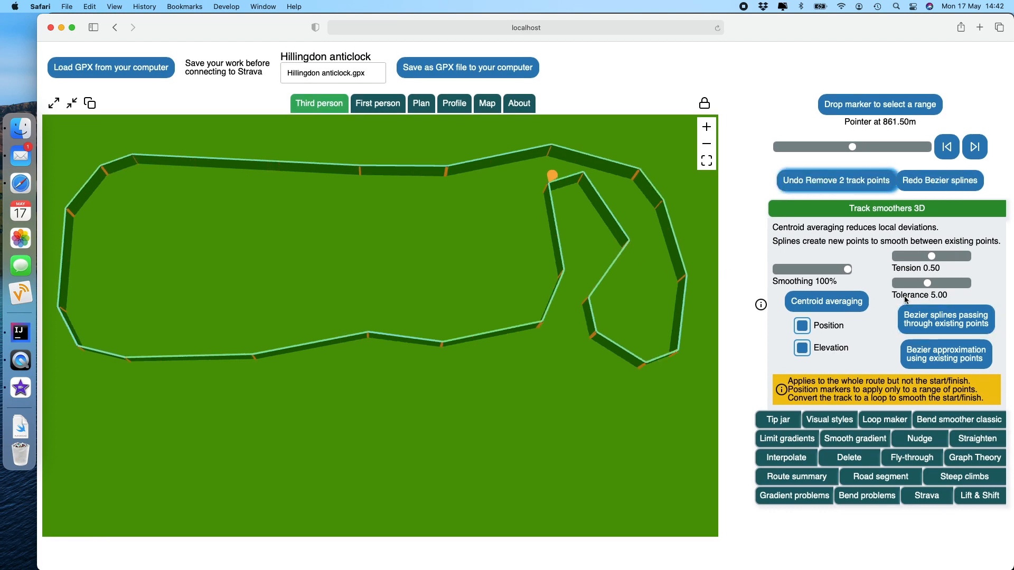
left_click_drag(927, 285, 895, 285)
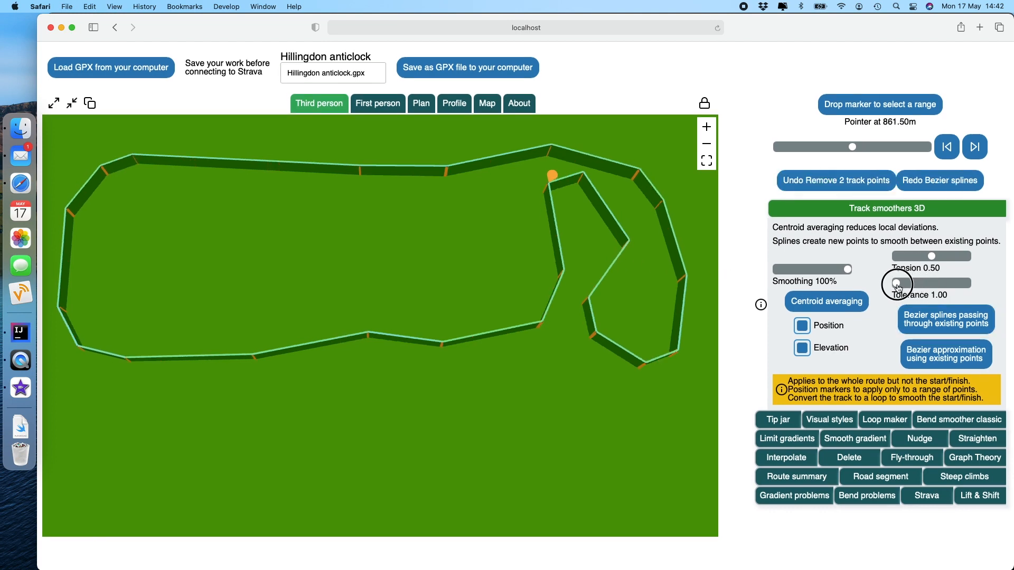
left_click(947, 322)
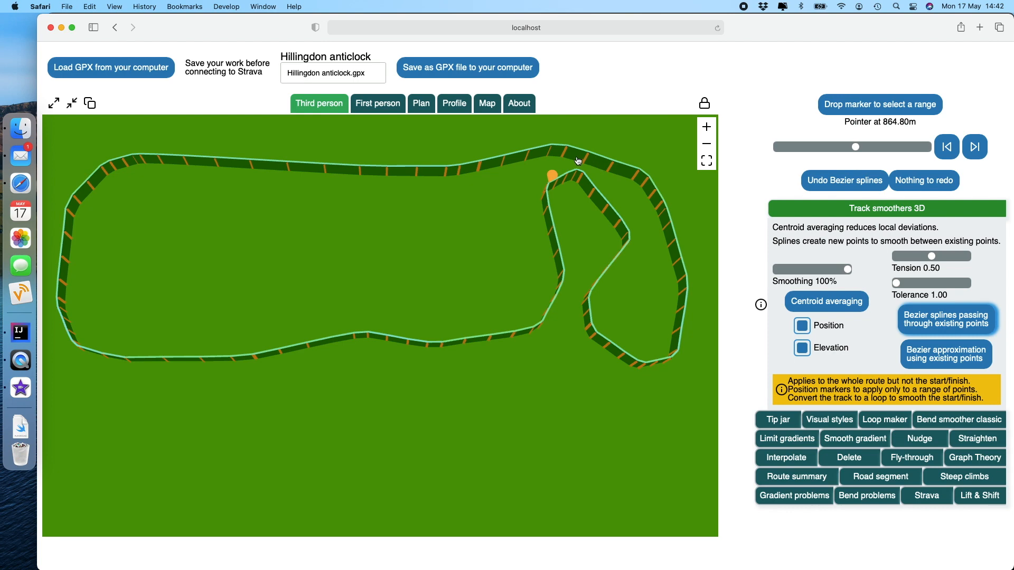
left_click(848, 186)
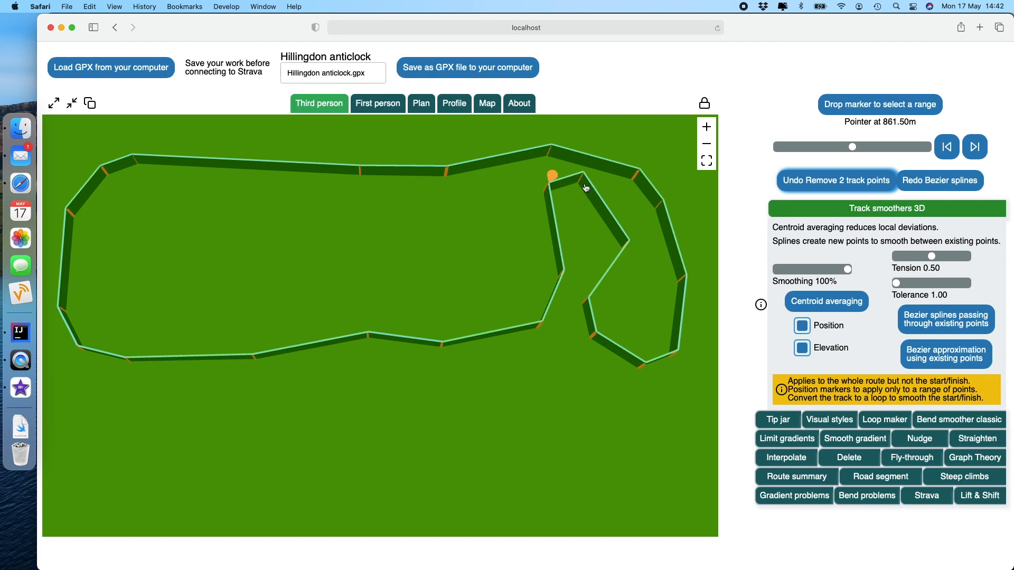
Step: Try the Bezier approximation using existing points twice in succession at tolerance 1.00 and undo both passes
left_click(949, 359)
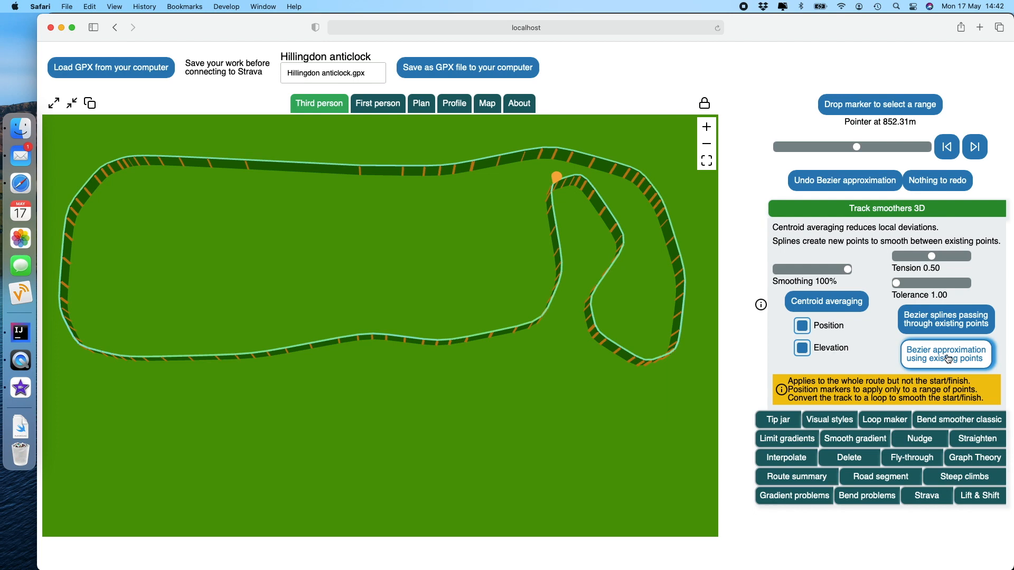
left_click(949, 359)
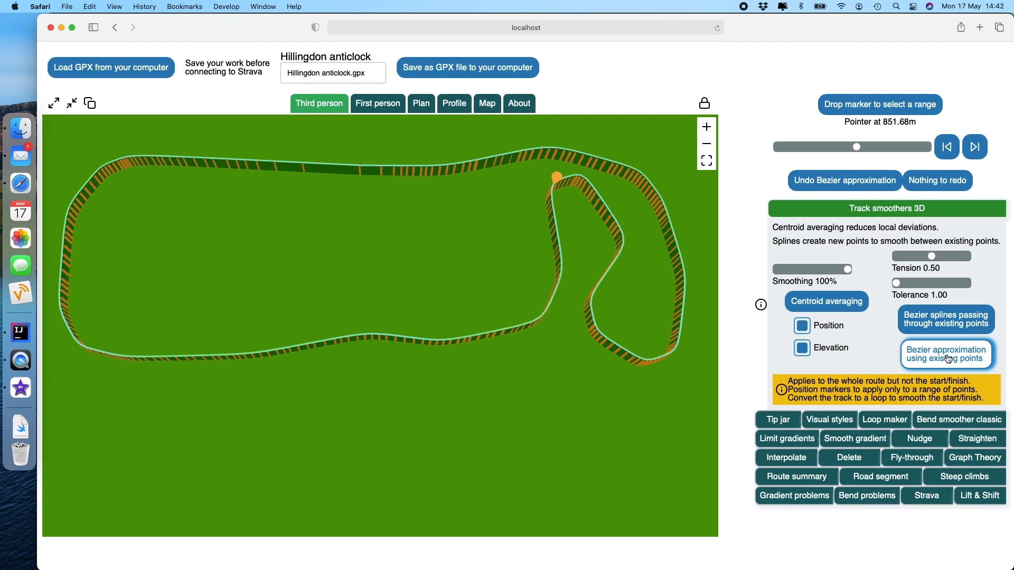
left_click(839, 181)
left_click(840, 182)
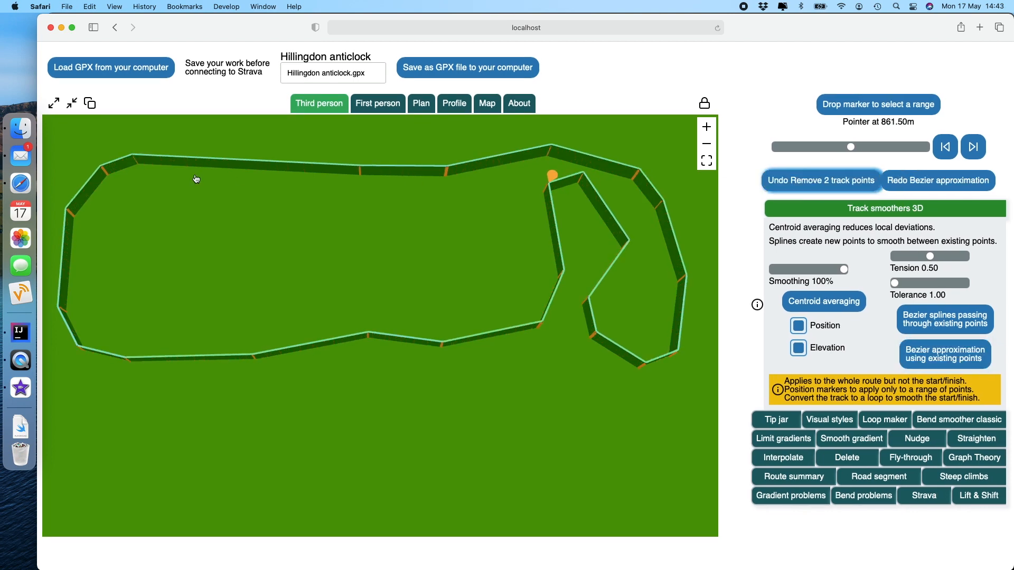
Step: Load the route lacets3.gpx and place the track pointer on a hairpin bend of its zigzag section
left_click(115, 73)
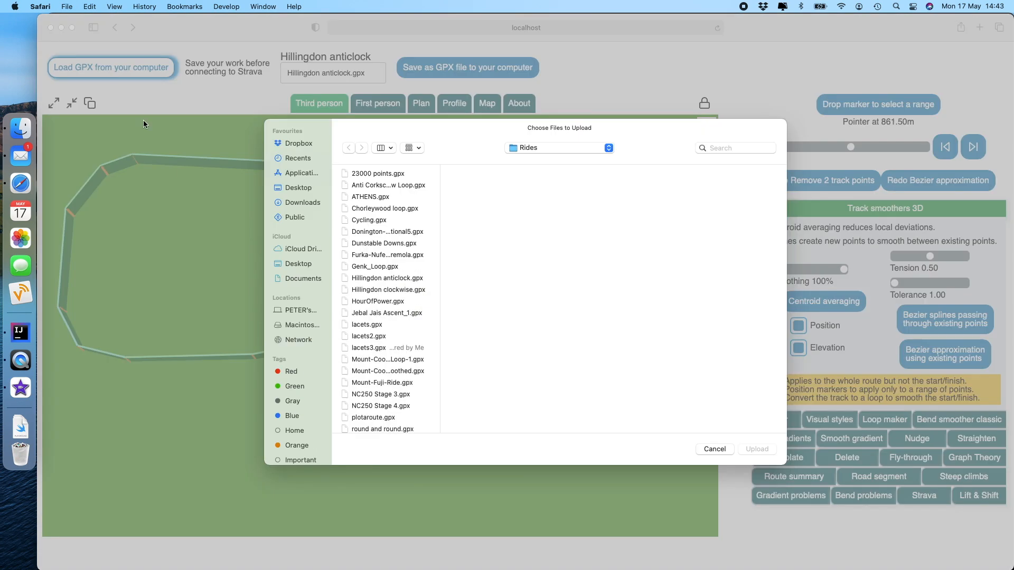
double_click(375, 349)
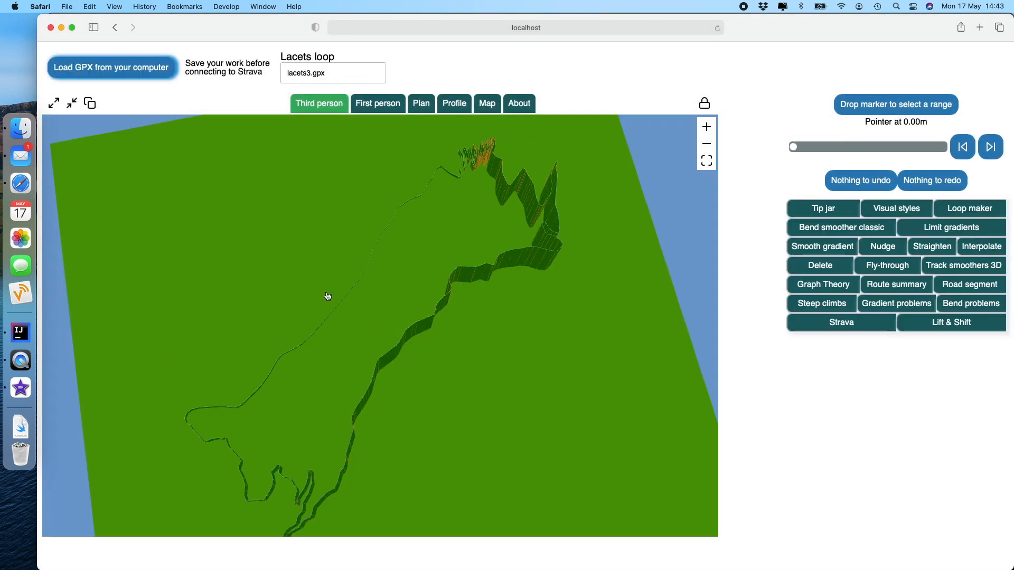
left_click_drag(306, 319, 215, 286)
left_click(214, 286)
scroll(346, 319, "up", 5)
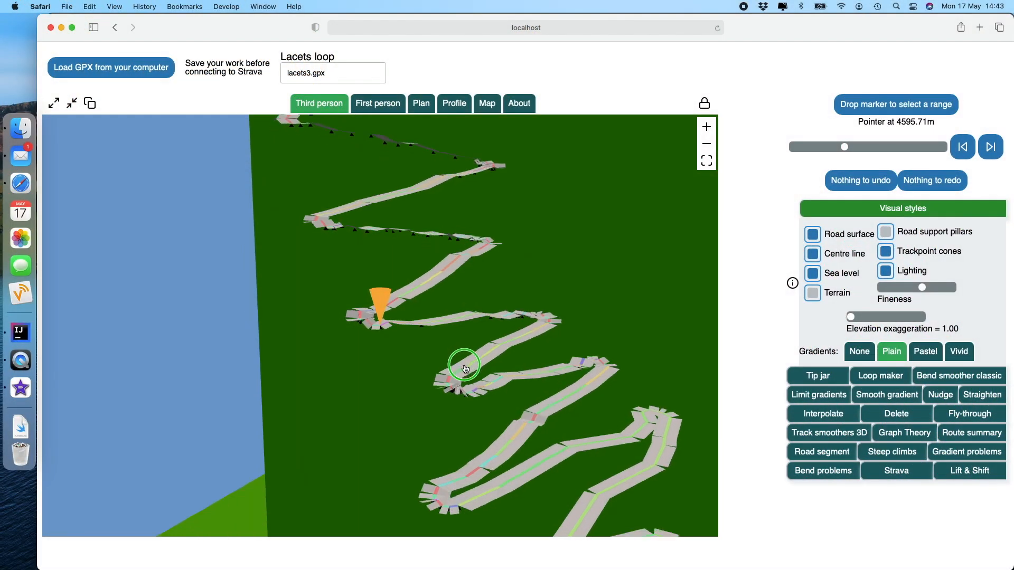
left_click_drag(466, 369, 449, 368)
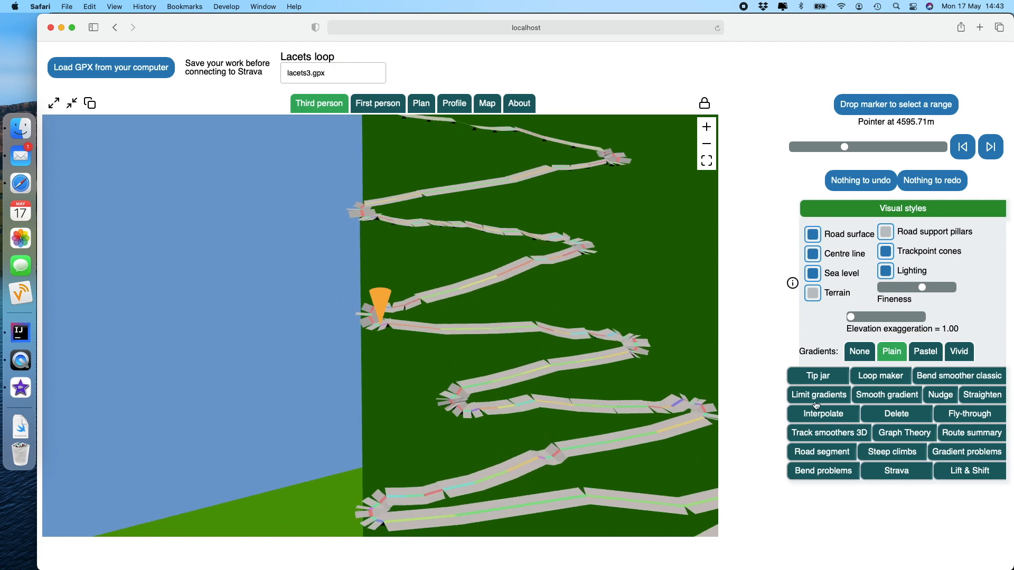
Step: Close the Visual styles settings and open the Track smoothers 3D tools for the Lacets loop
left_click(900, 202)
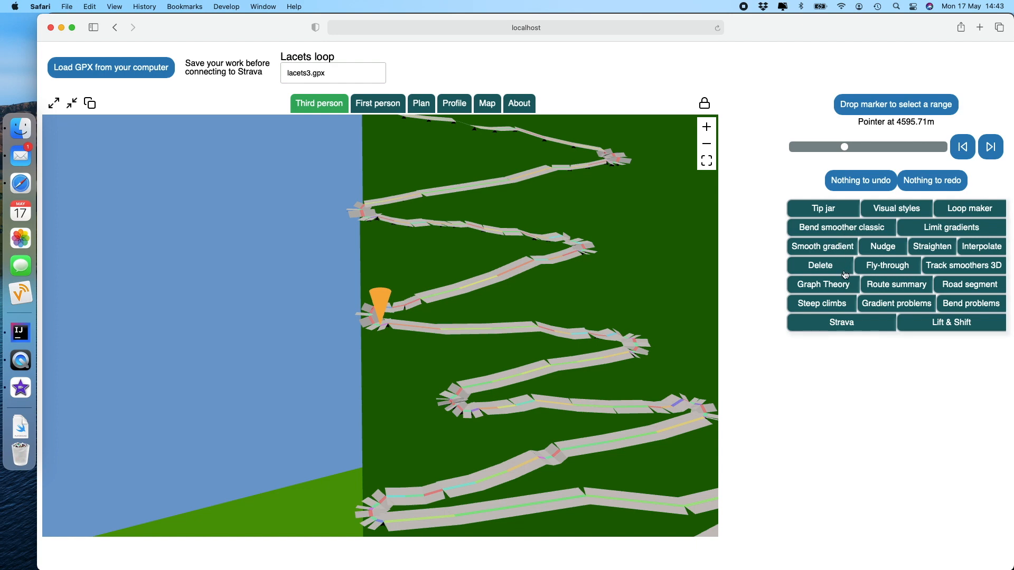
left_click(962, 266)
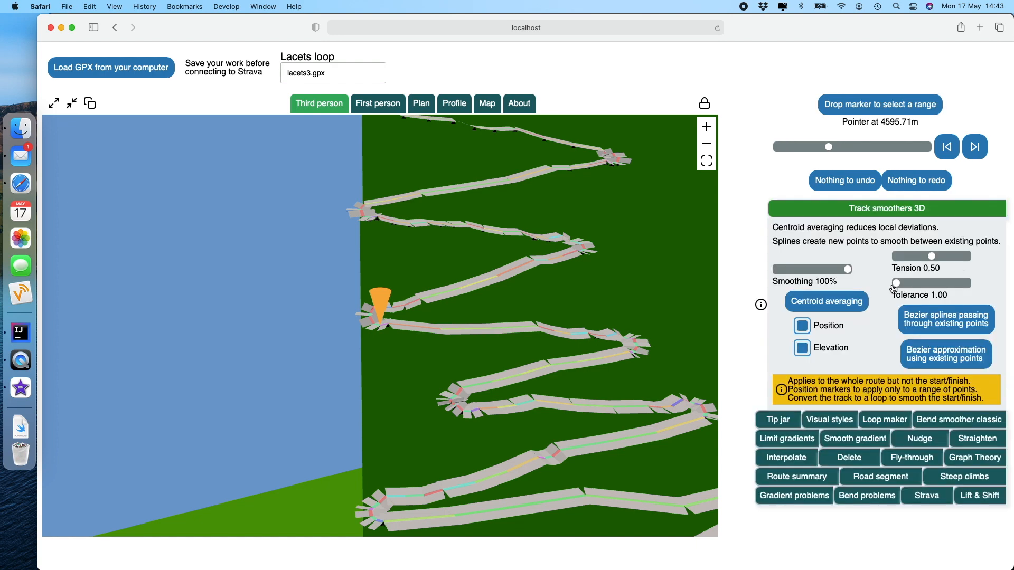
left_click_drag(655, 317, 657, 329)
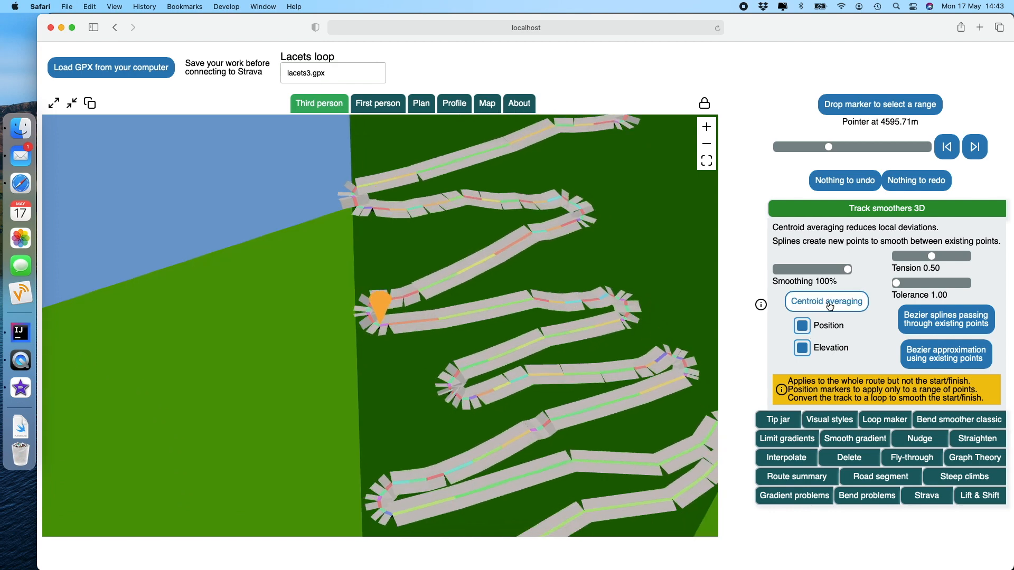
Step: Set the smoothing to 64% and apply Centroid averaging repeatedly to the whole Lacets loop
left_click(822, 269)
left_click(827, 302)
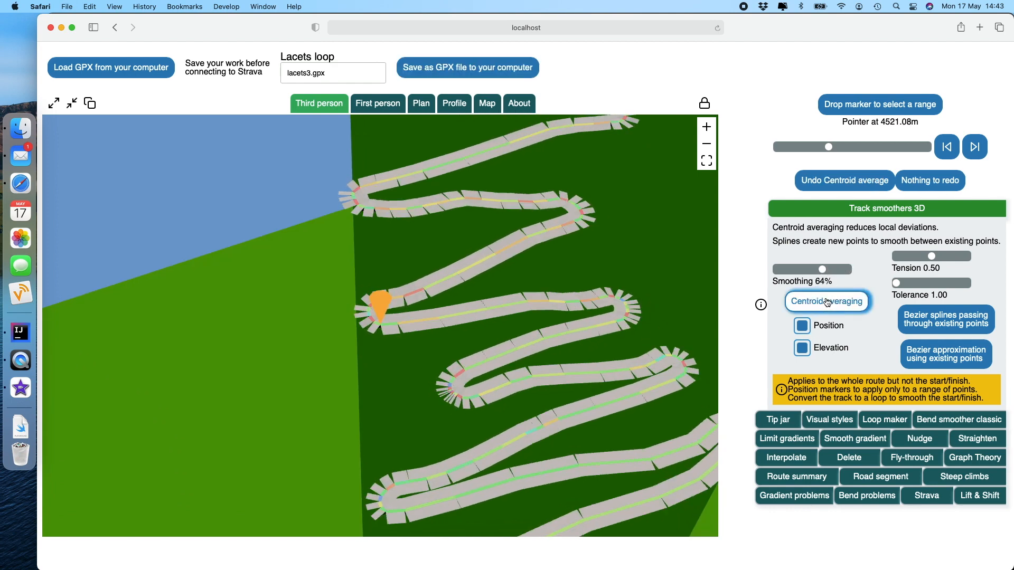
left_click(827, 302)
left_click_drag(506, 316, 506, 304)
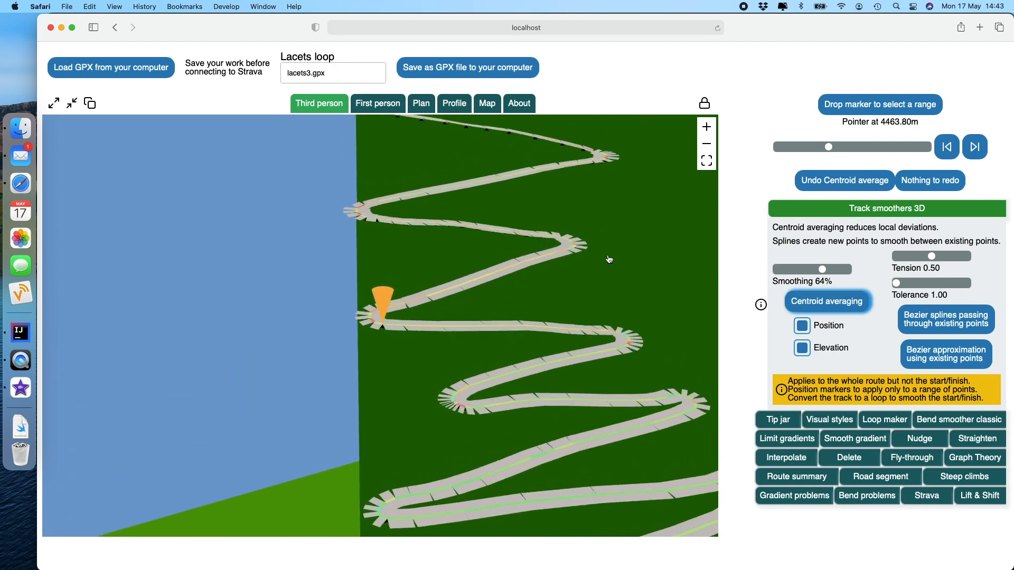
left_click(827, 302)
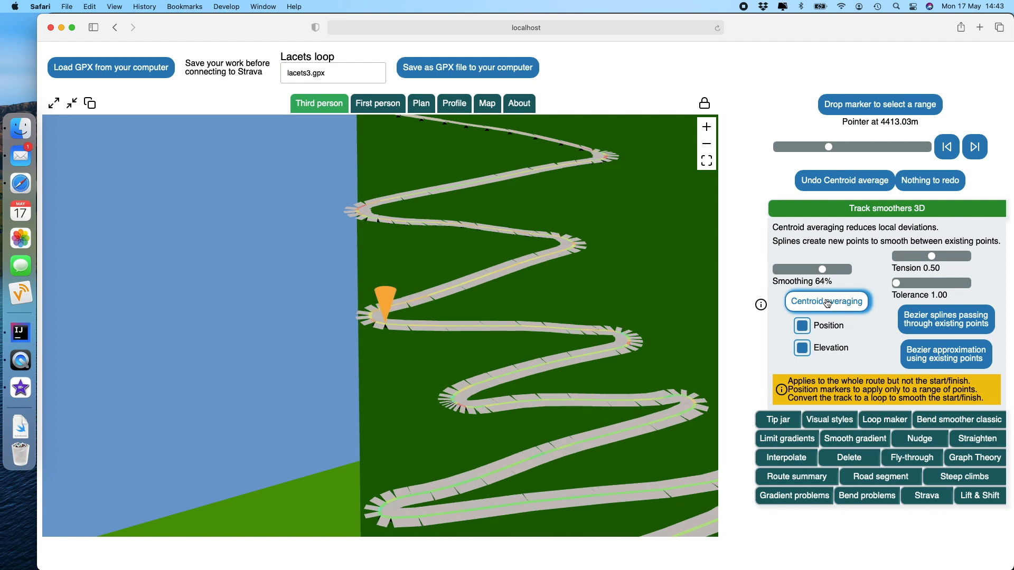
left_click(827, 303)
left_click(826, 302)
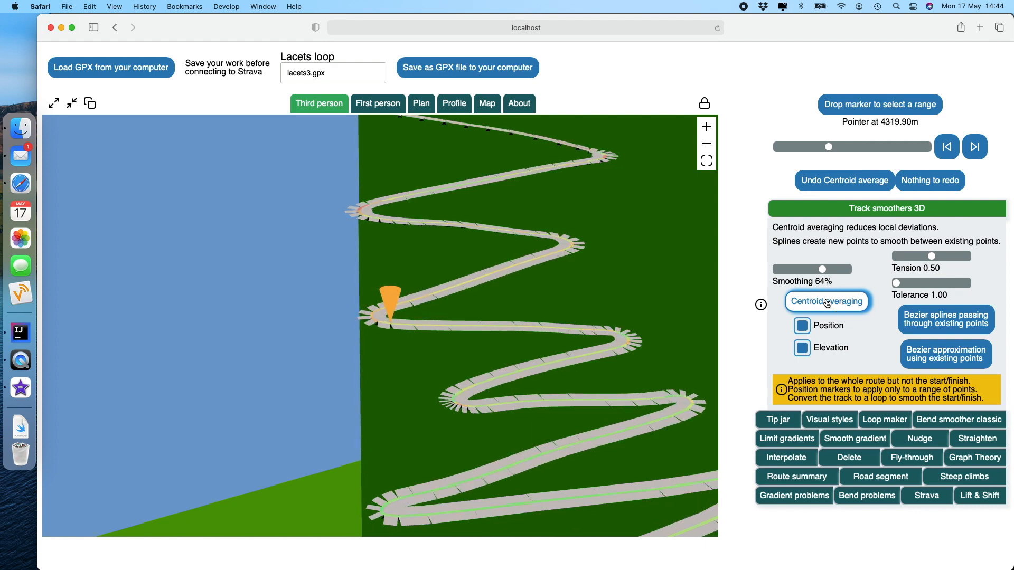
Step: Undo all the Centroid averaging passes on the Lacets loop
left_click(844, 185)
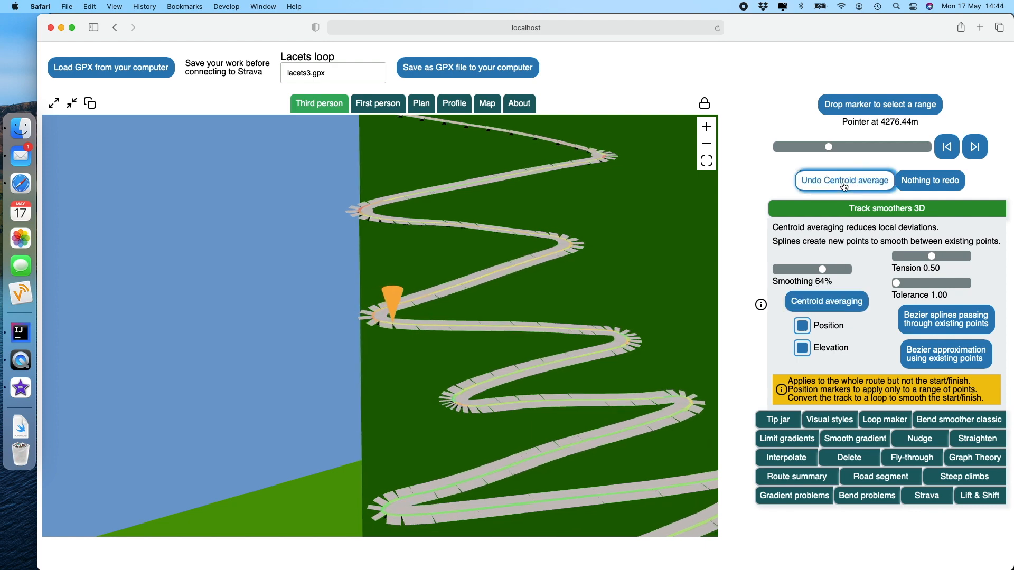
left_click(837, 182)
left_click(835, 183)
left_click(834, 185)
left_click(834, 185)
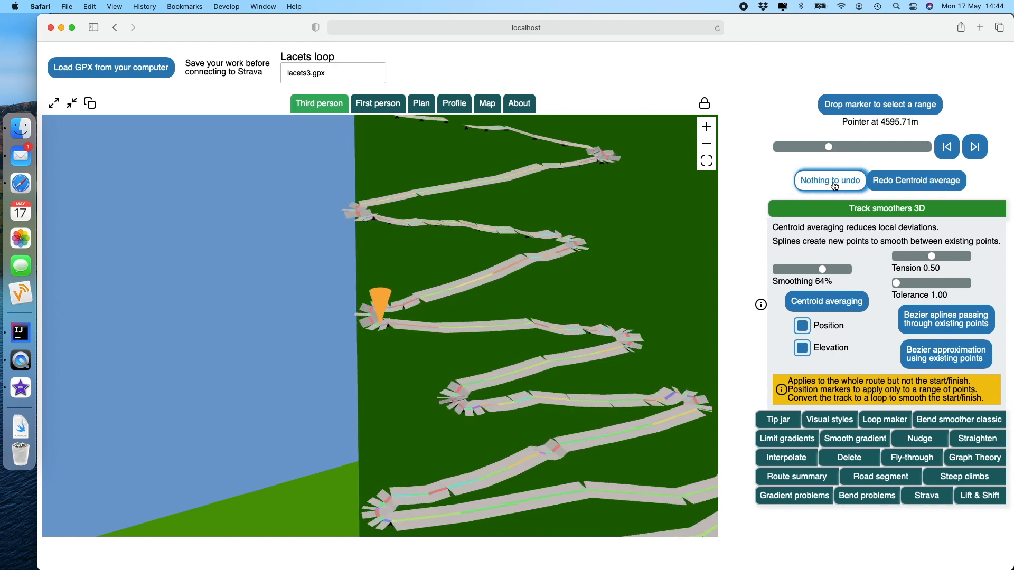
Step: Exclude elevation from the smoothing and apply position-only Centroid averaging repeatedly to the whole Lacets loop
left_click(802, 350)
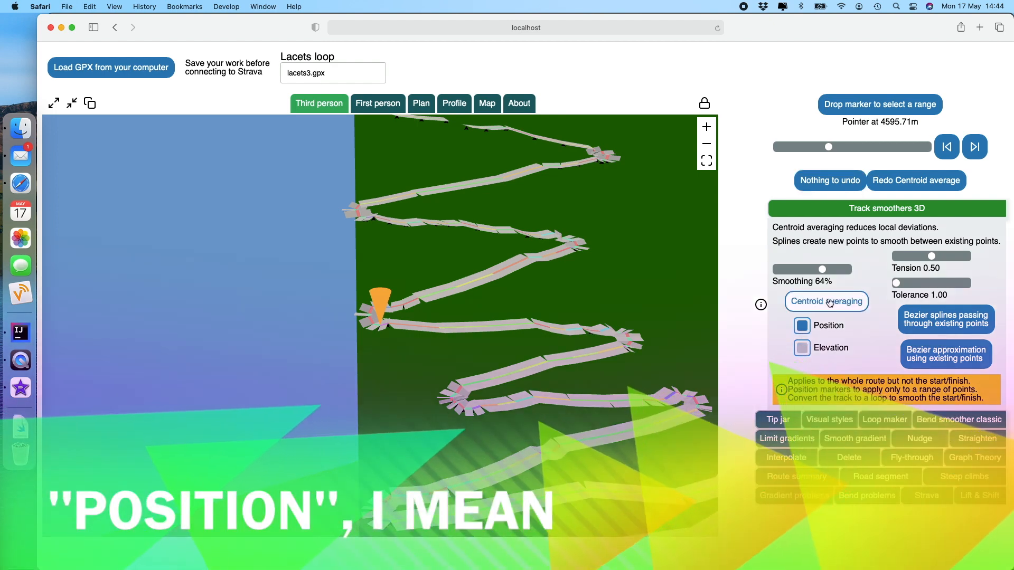
left_click(829, 302)
left_click(829, 302)
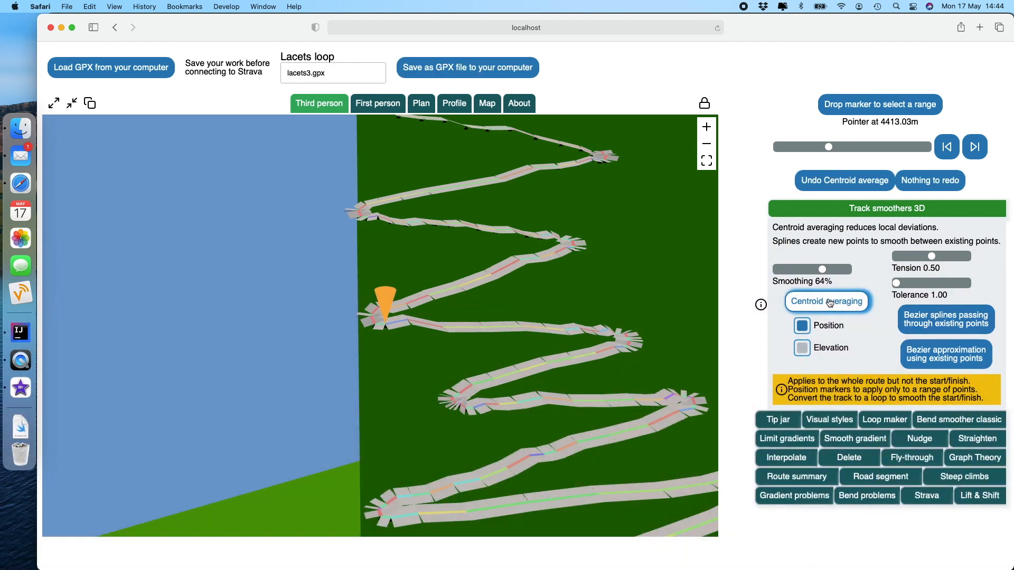
left_click(829, 302)
left_click(829, 303)
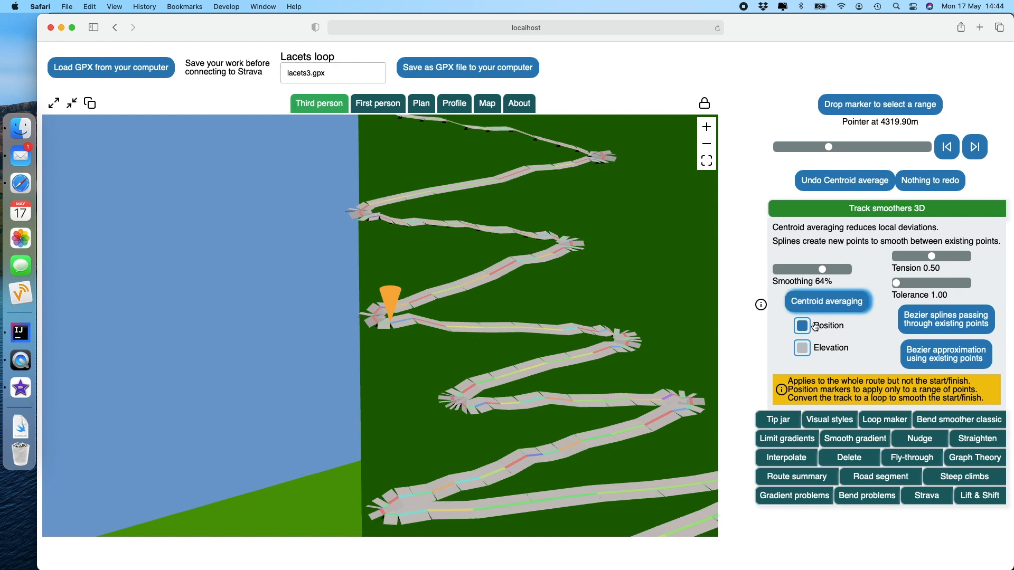
Step: Undo all the position-only Centroid averaging passes on the Lacets loop
left_click(845, 181)
left_click(830, 182)
left_click(832, 183)
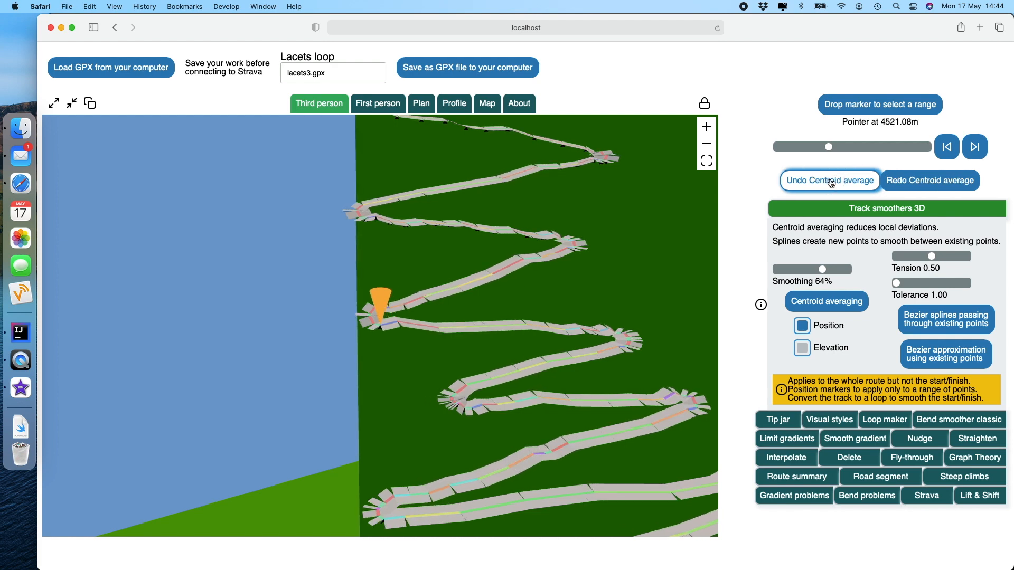
left_click(832, 183)
Step: Switch Centroid averaging from position to elevation only and apply it repeatedly to the whole Lacets loop
left_click(801, 327)
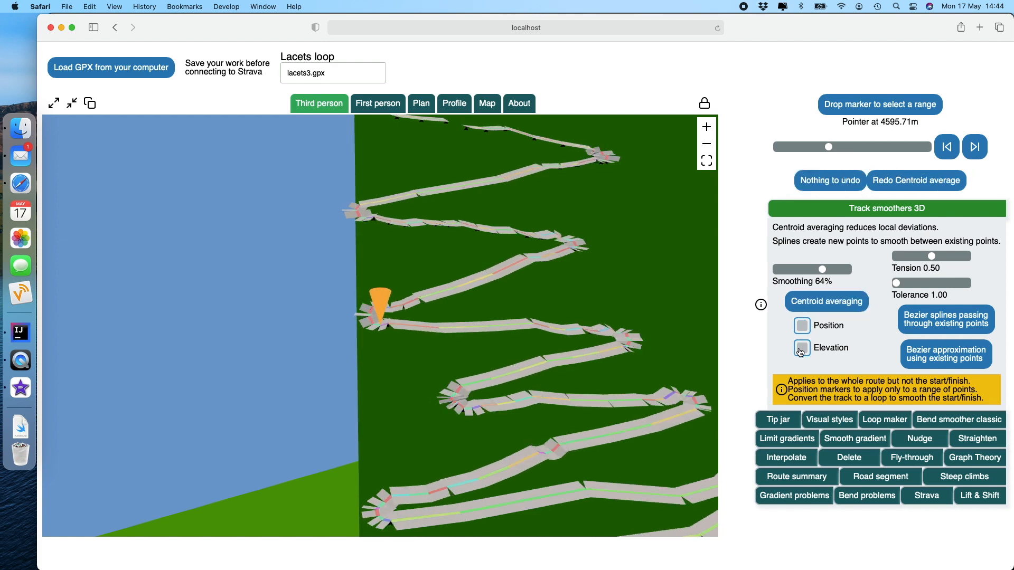
left_click(802, 351)
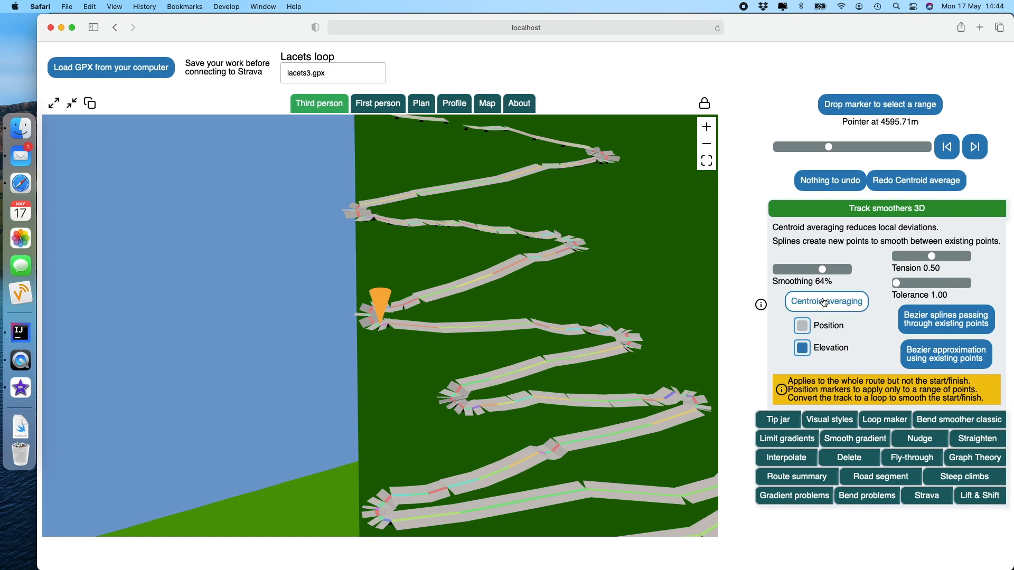
left_click(824, 303)
left_click(825, 303)
left_click(824, 303)
left_click(824, 303)
left_click(825, 304)
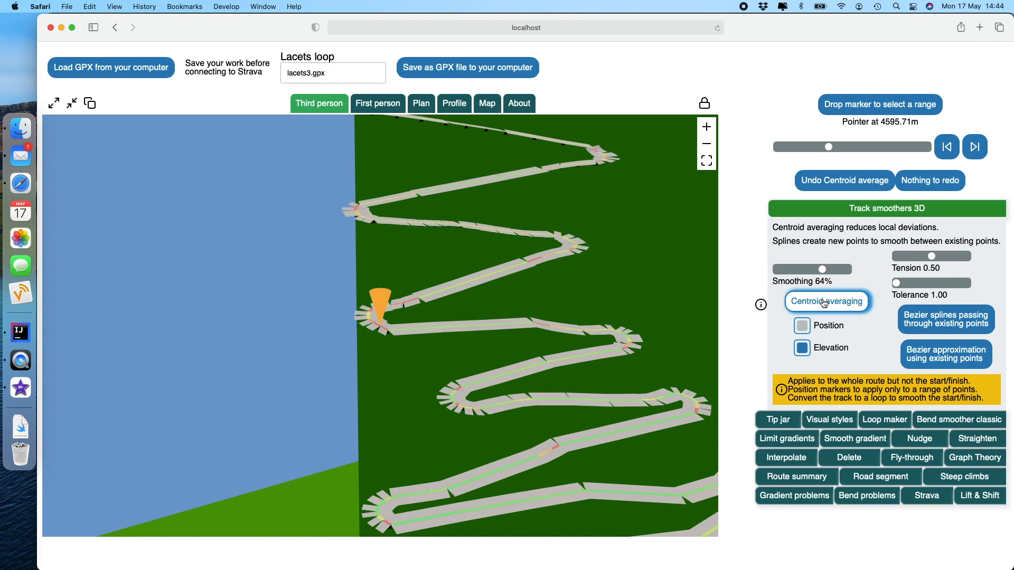
Step: Undo all the elevation-only Centroid averaging passes on the Lacets loop
left_click(840, 181)
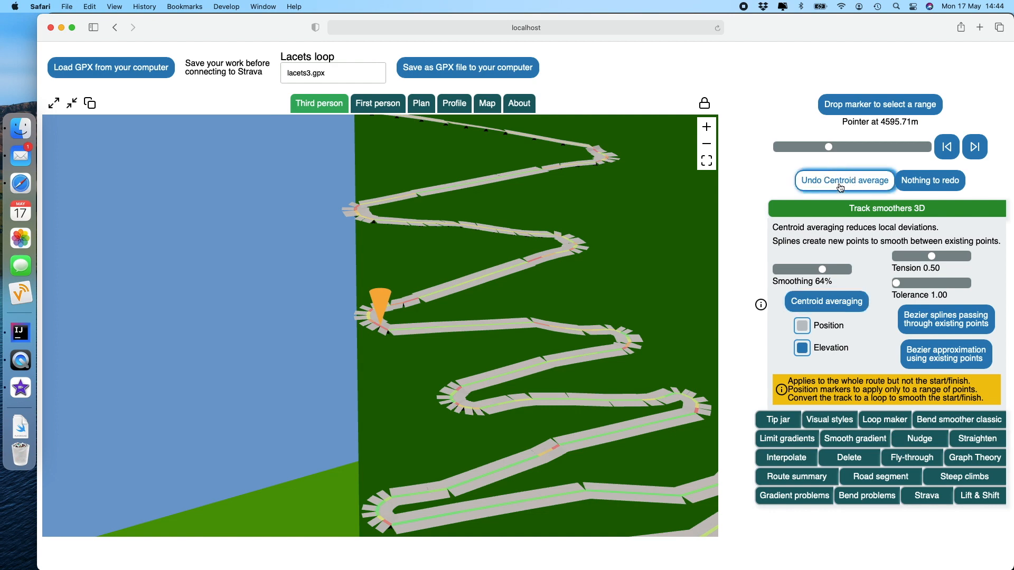
left_click(840, 181)
left_click(840, 185)
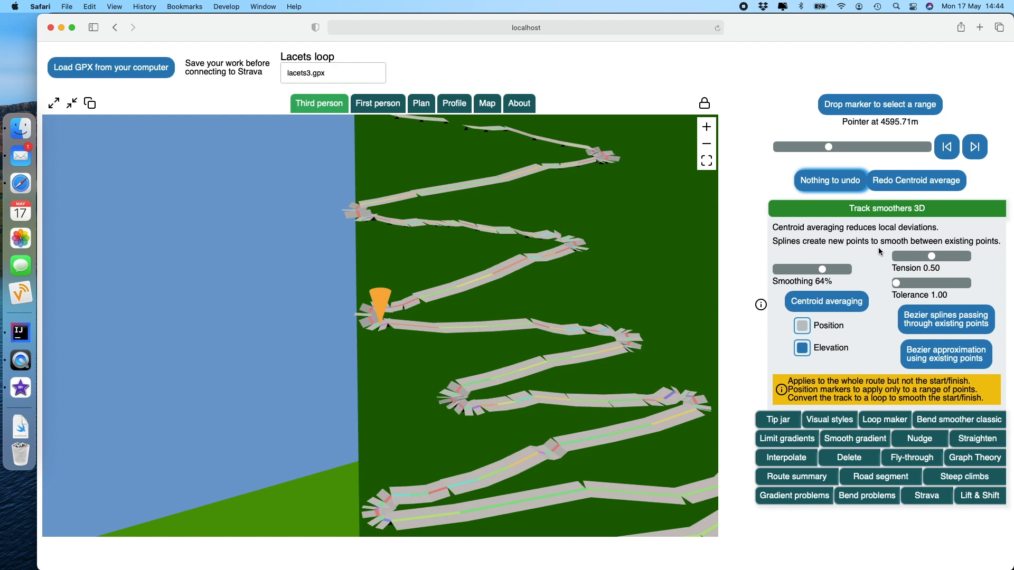
Step: Set the spline tolerance to 3.00 and apply Bezier splines through the existing points of the Lacets loop
left_click(396, 328)
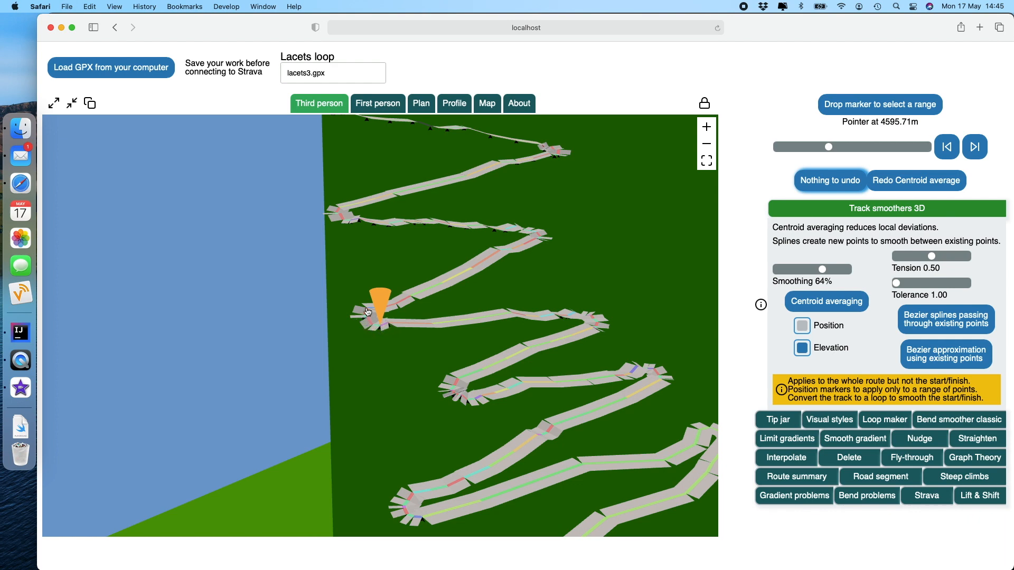
left_click(896, 285)
left_click_drag(896, 285, 912, 283)
left_click(949, 326)
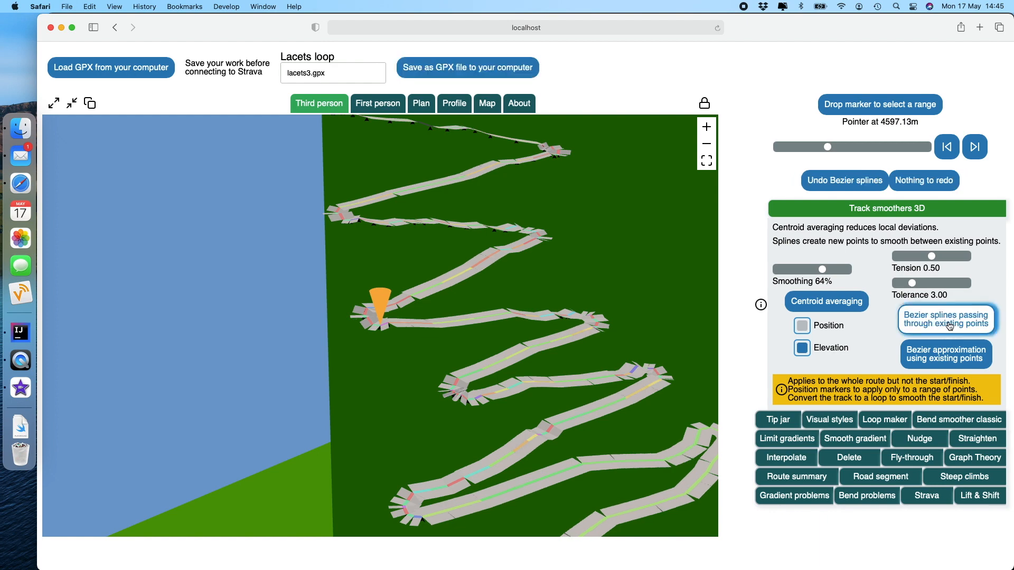
left_click_drag(510, 372, 506, 370)
Step: Lower the spline tolerance to 1.00, apply Bezier splines through the existing points again and inspect the hairpins
left_click_drag(911, 285, 896, 284)
left_click(932, 321)
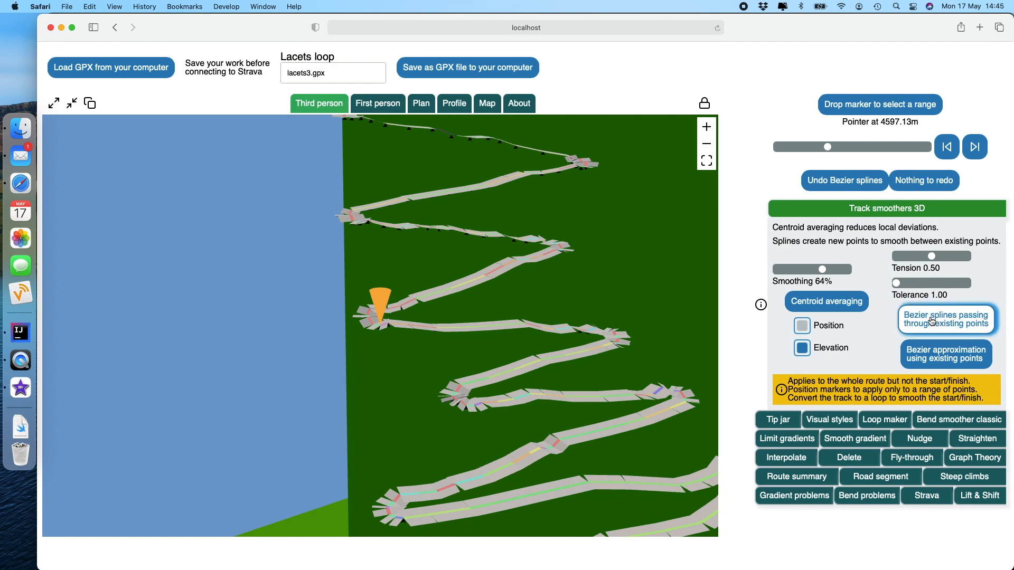
mouse_move(414, 347)
left_mouse_down()
mouse_move(424, 344)
mouse_move(409, 351)
left_mouse_up()
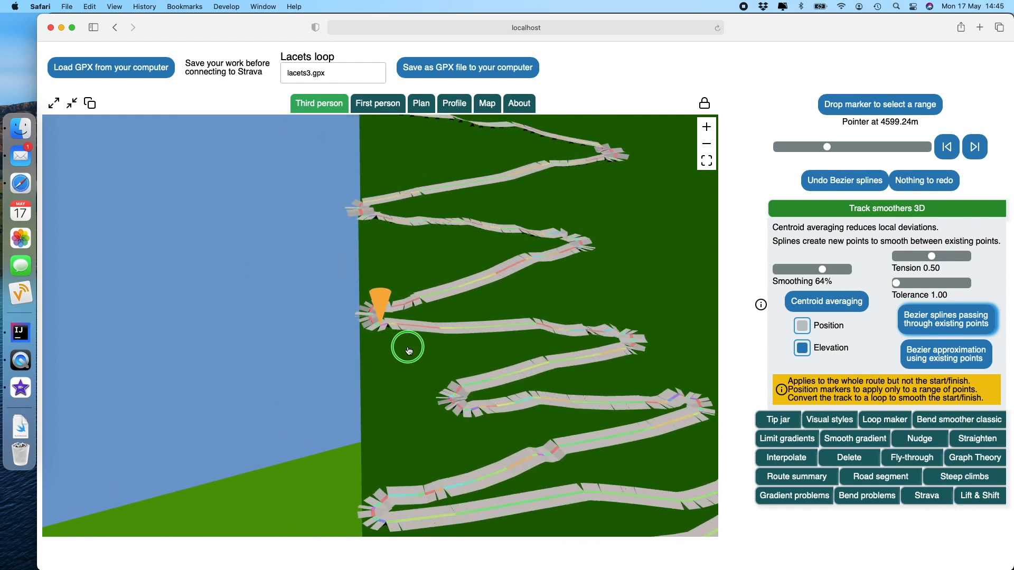
left_click_drag(409, 351, 409, 351)
Step: Undo both Bezier splines passes and apply Bezier approximation twice to the whole Lacets loop
left_click(848, 182)
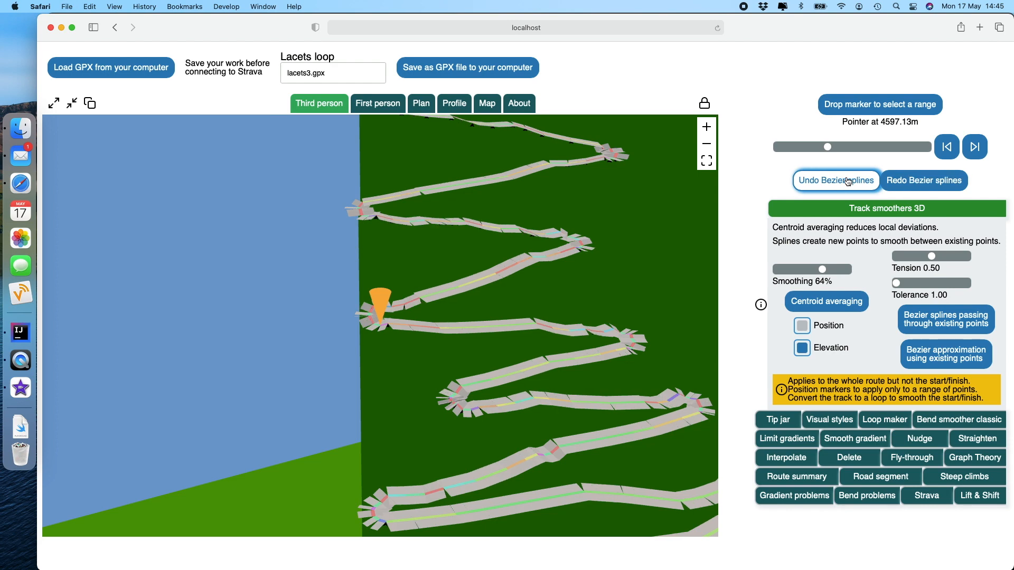
left_click(847, 182)
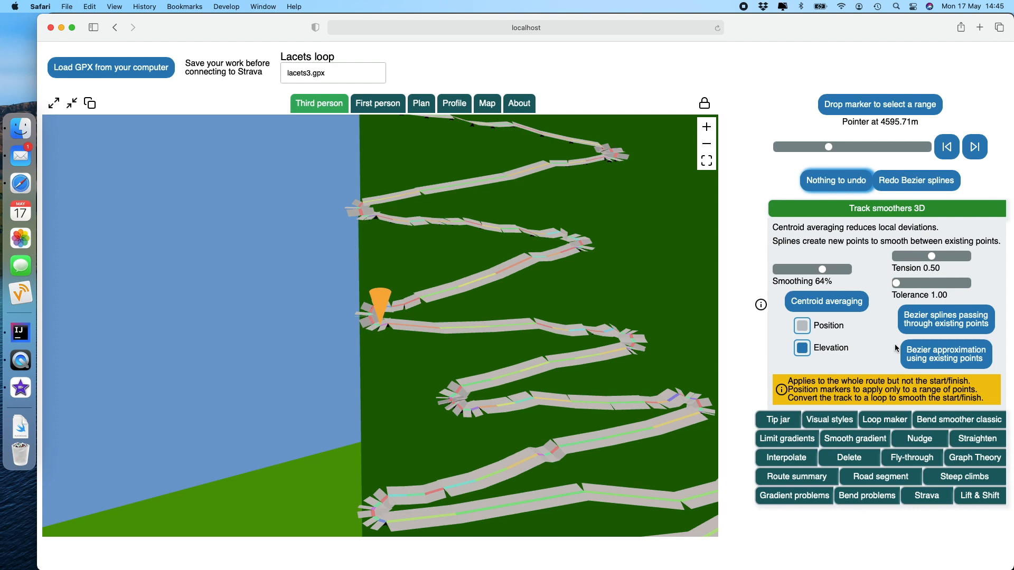
left_click(932, 354)
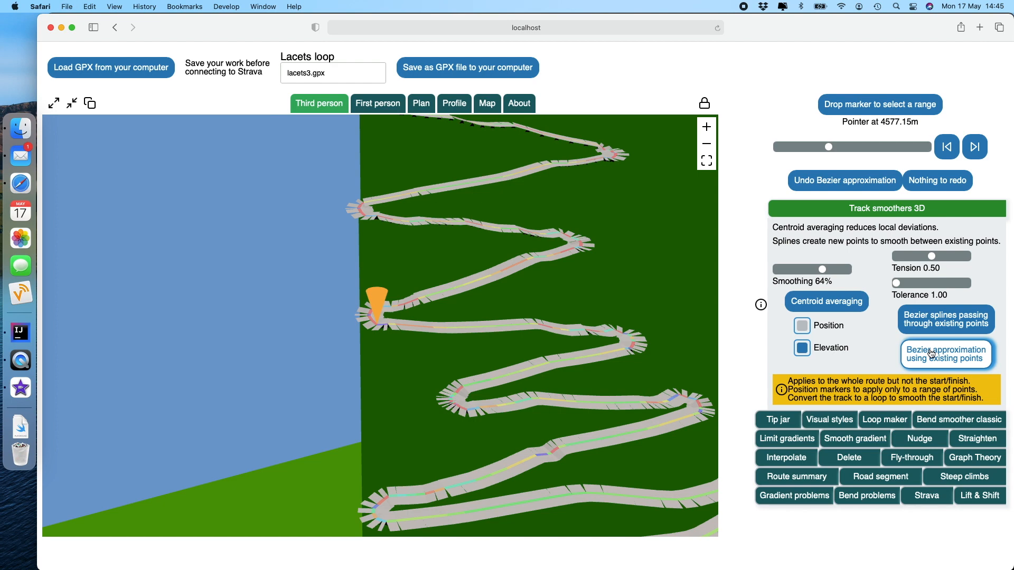
left_click(932, 354)
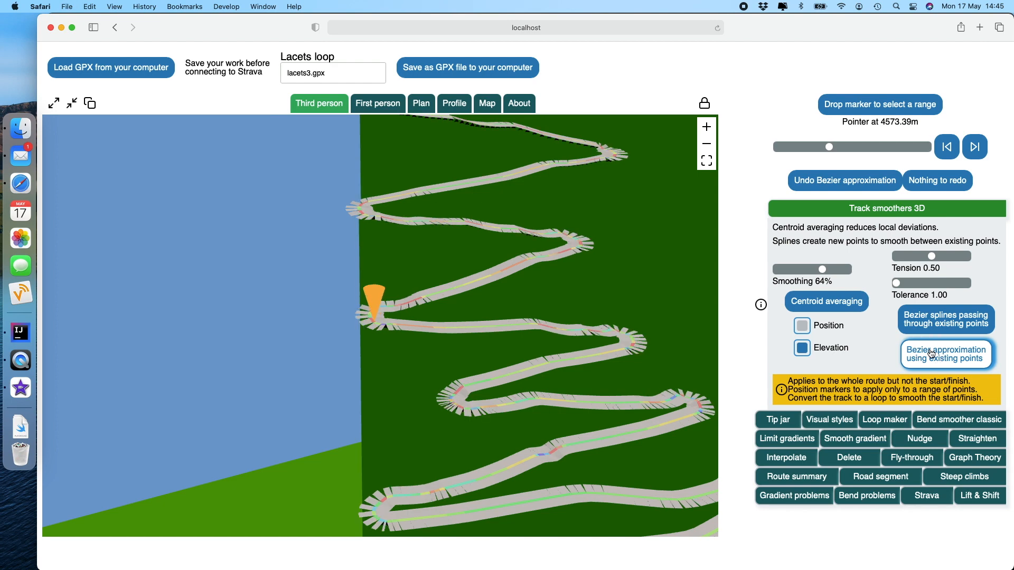
mouse_move(390, 324)
left_mouse_down()
mouse_move(398, 338)
mouse_move(395, 318)
mouse_move(385, 328)
left_mouse_up()
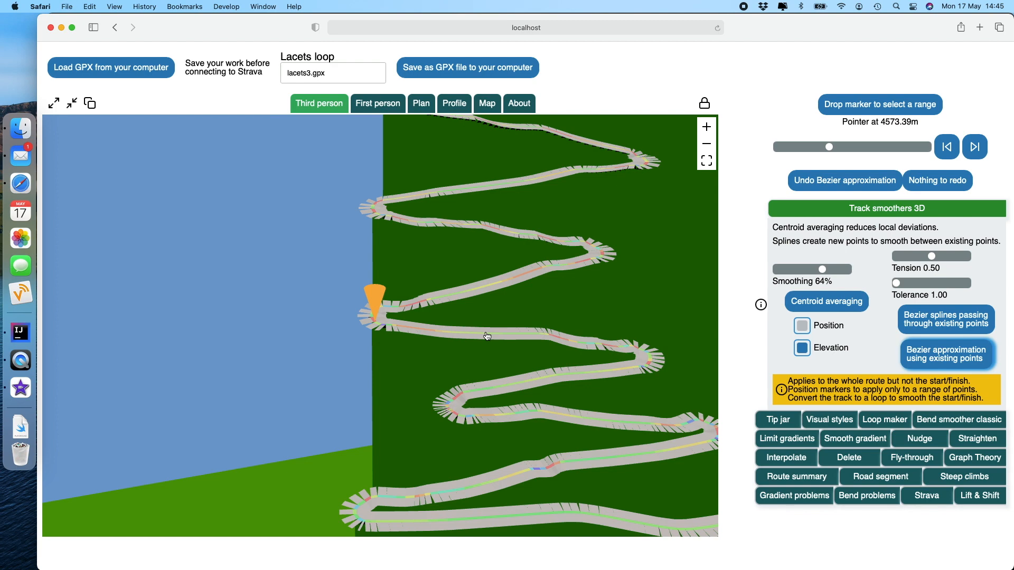
Step: Undo the last Bezier approximation pass on the Lacets loop
left_click(846, 186)
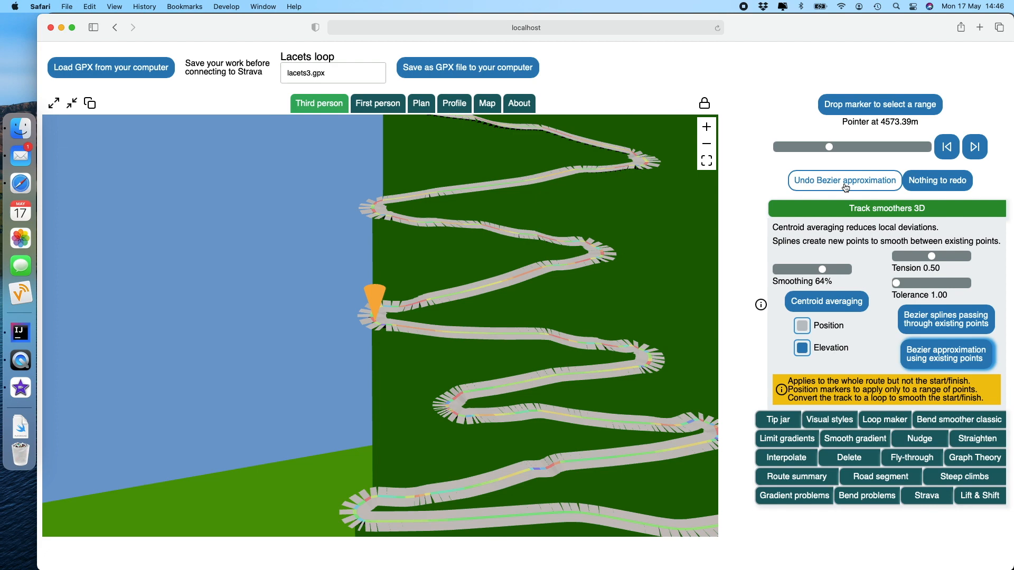